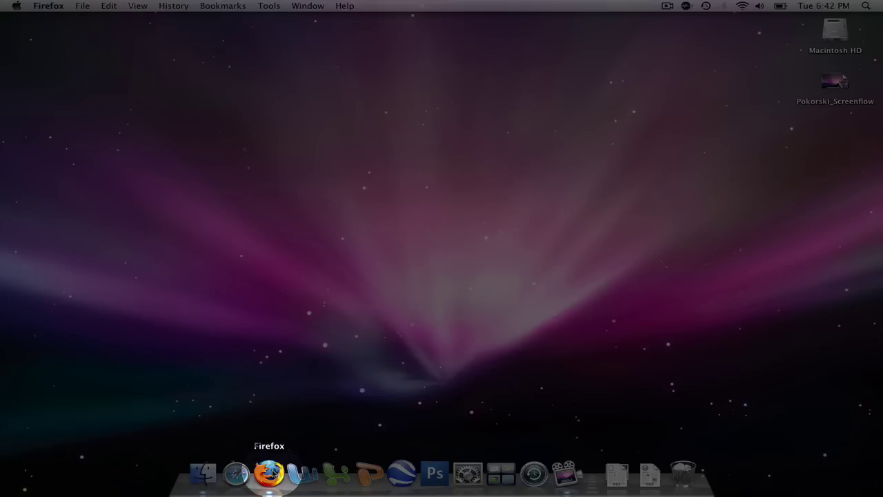
Open Firefox and go to delicious.com
click(270, 473)
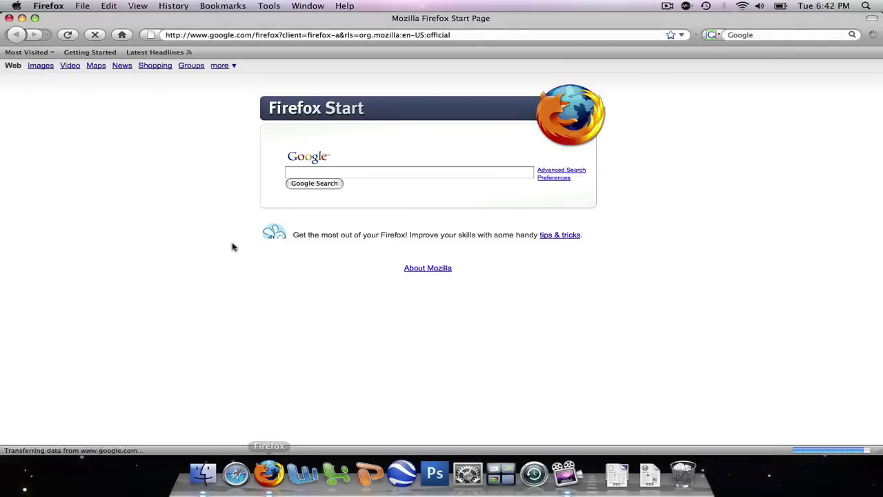
click(290, 34)
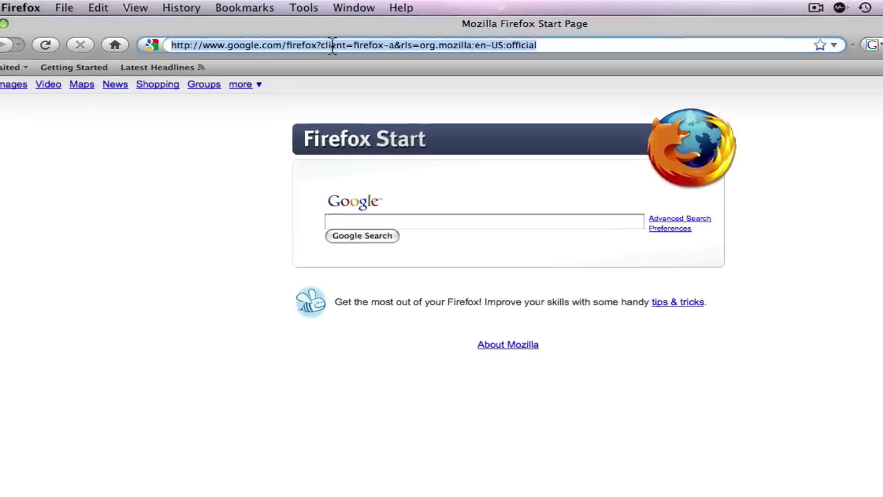
text(deli)
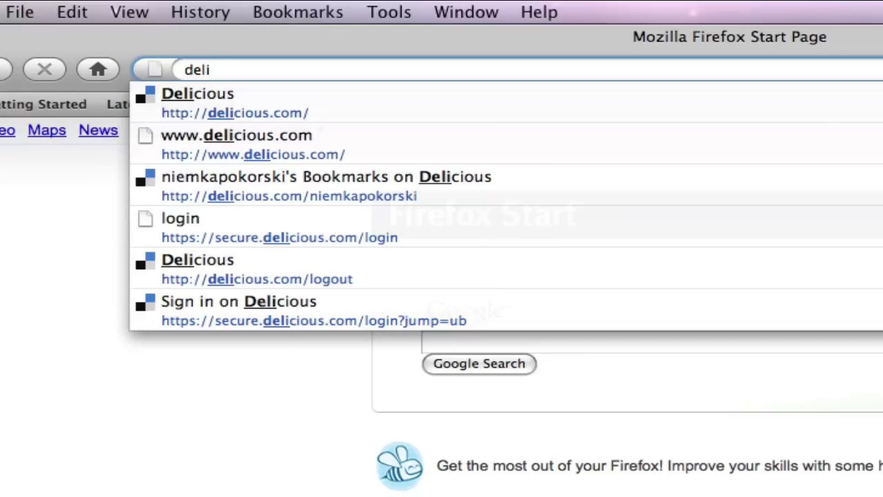
text(c)
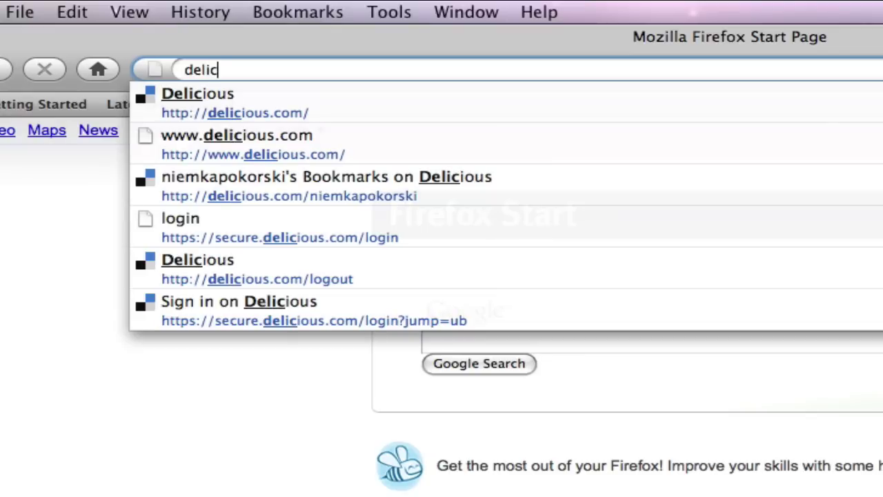
text(ious.com)
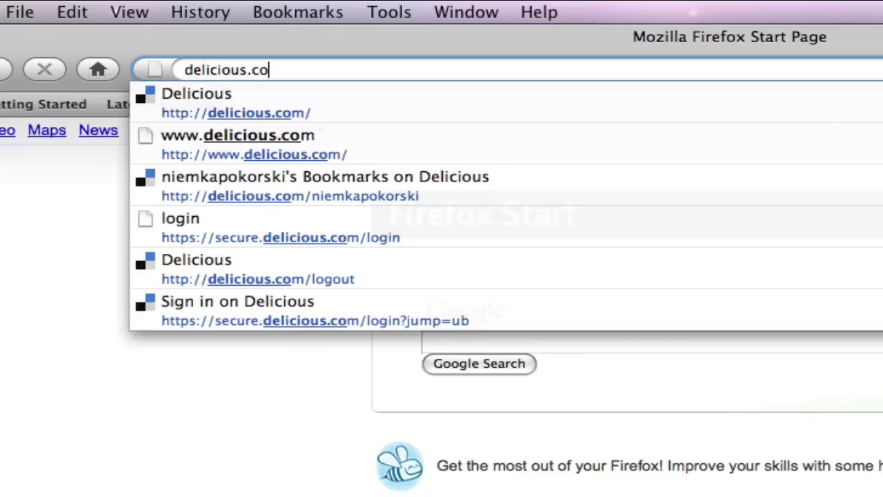
key(Return)
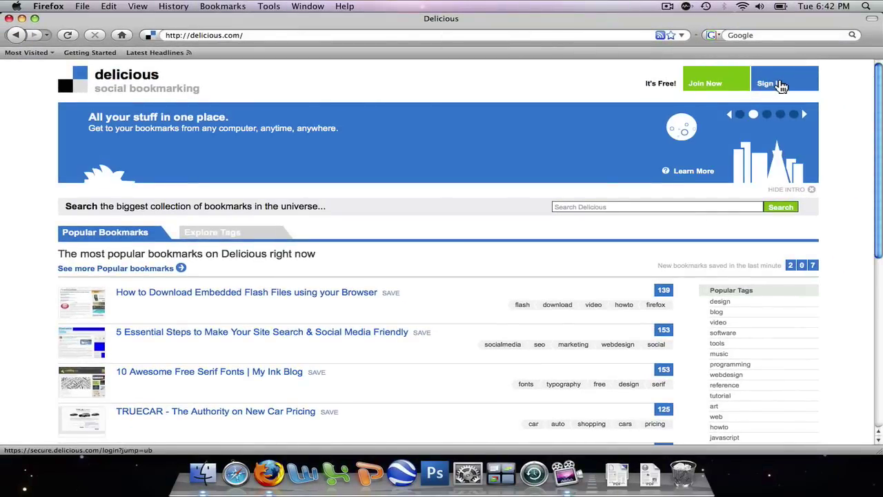
Sign in to the Delicious account with the account username and password
click(767, 84)
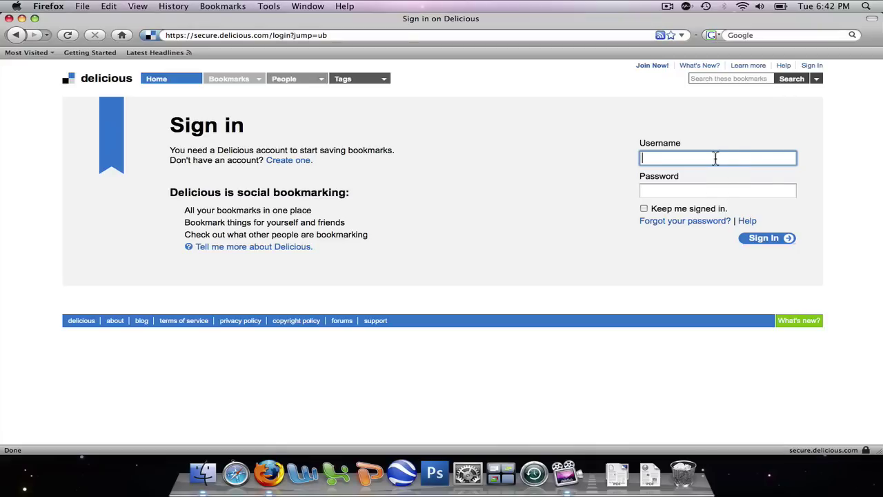
text(n)
key(Down)
key(Return)
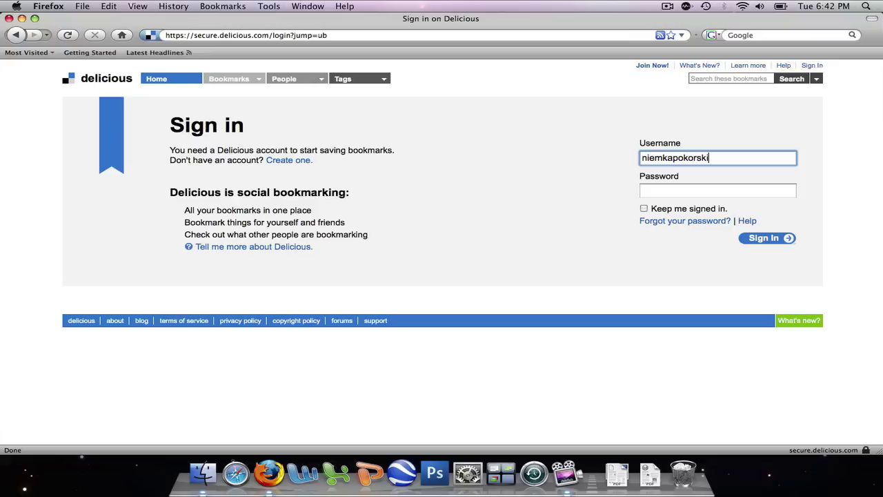
click(717, 191)
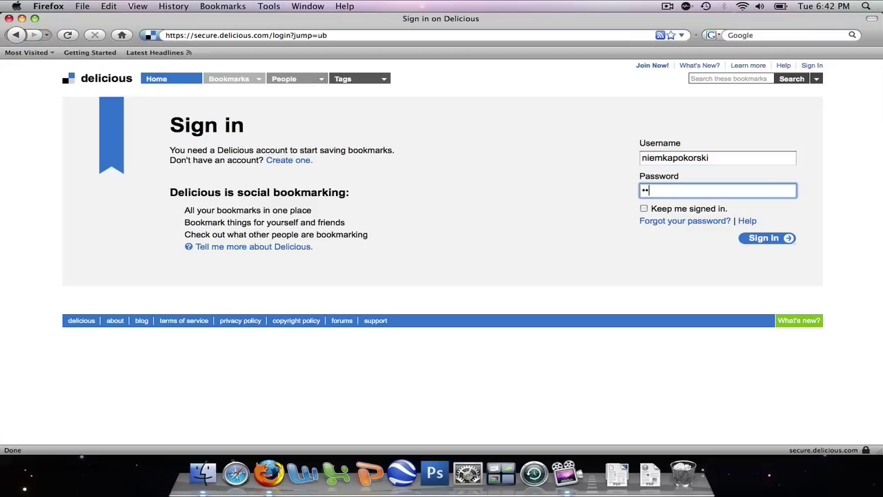
key(Return)
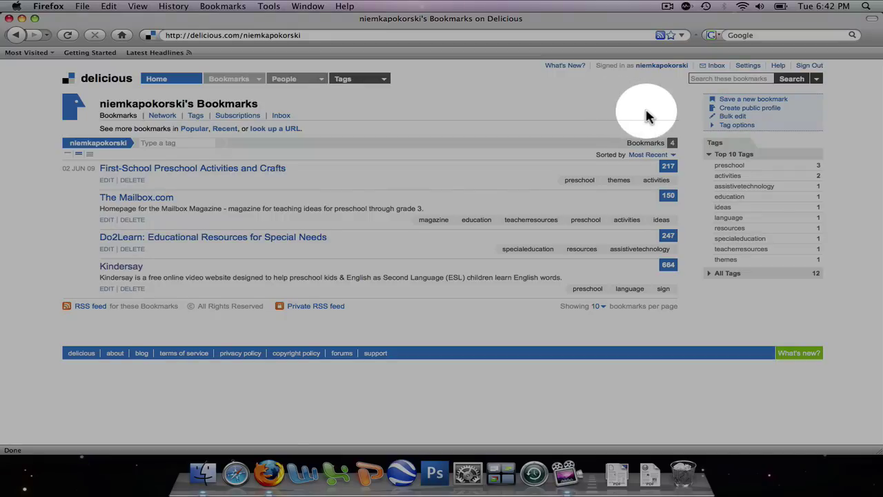
click(737, 100)
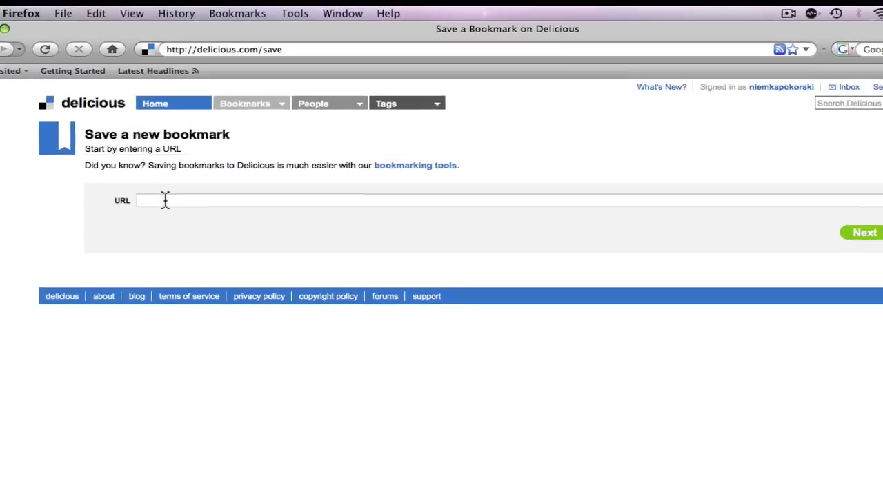
click(165, 200)
text(www.e)
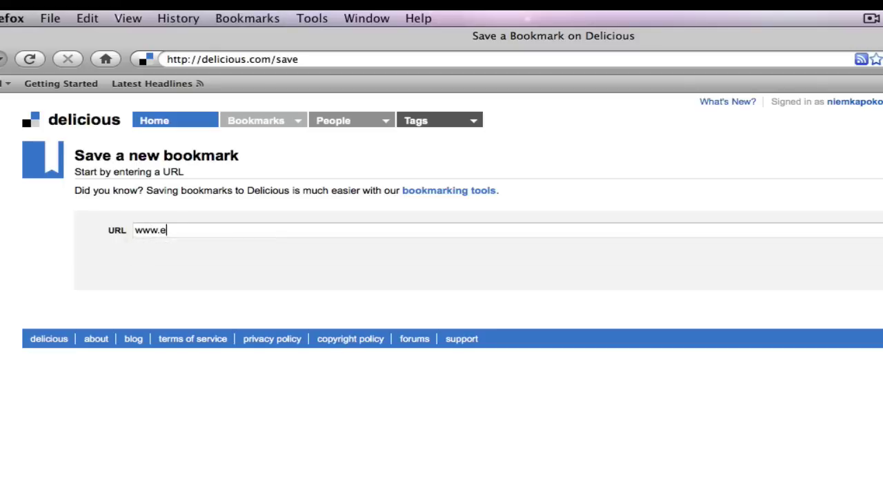
text(verythingpresw)
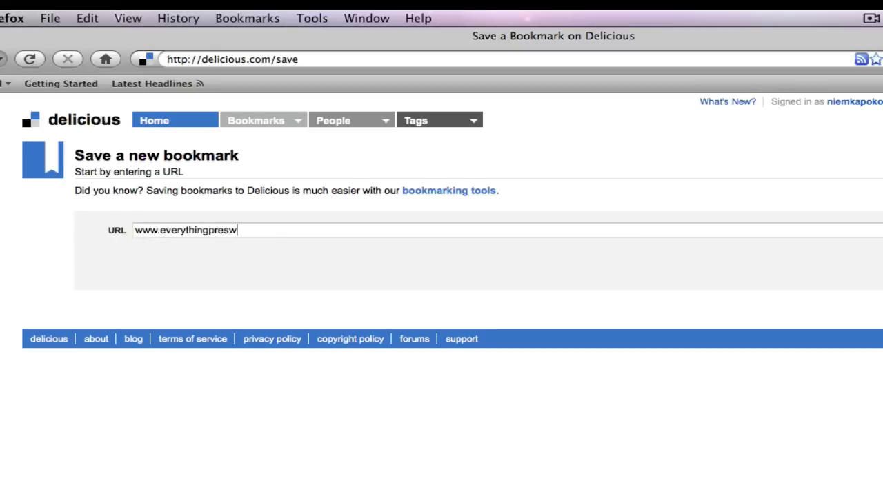
key(BackSpace)
text(chool.com)
key(Return)
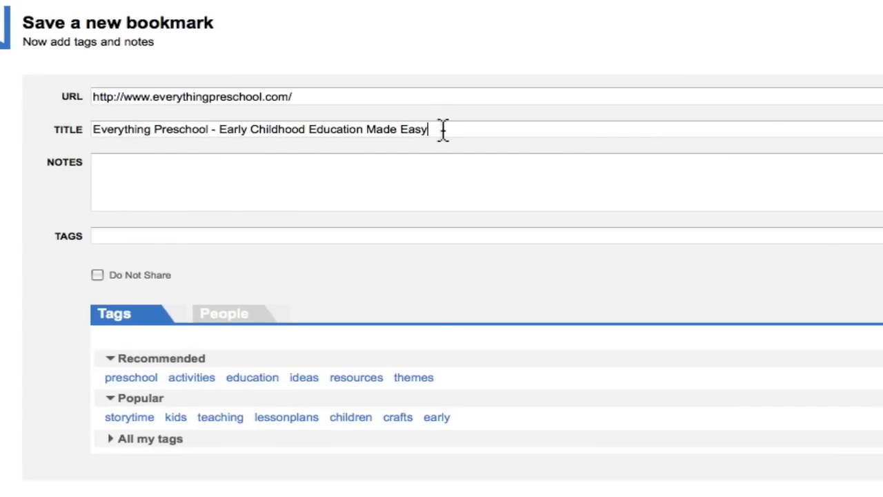
Shorten the new bookmark's title to "Everything Preschool"
key(BackSpace)
key(BackSpace)
key(BackSpace)
key(BackSpace)
key(BackSpace)
key(BackSpace)
key(BackSpace)
key(BackSpace)
key(BackSpace)
key(BackSpace)
key(BackSpace)
key(BackSpace)
key(BackSpace)
key(BackSpace)
key(BackSpace)
key(BackSpace)
key(BackSpace)
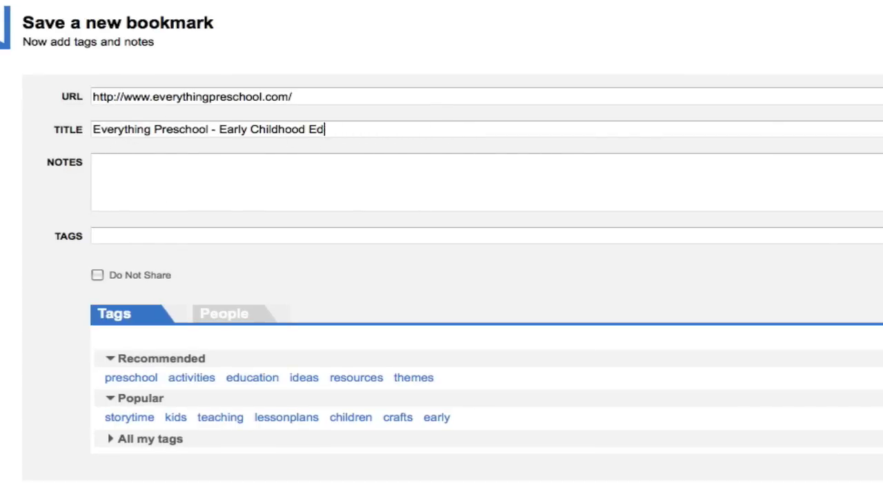
key(BackSpace)
key(BackSpace)
key(BackSpace)
key(BackSpace)
key(BackSpace)
key(BackSpace)
key(BackSpace)
key(BackSpace)
key(BackSpace)
key(BackSpace)
key(BackSpace)
key(BackSpace)
key(BackSpace)
key(BackSpace)
key(BackSpace)
key(BackSpace)
key(BackSpace)
key(BackSpace)
key(BackSpace)
key(BackSpace)
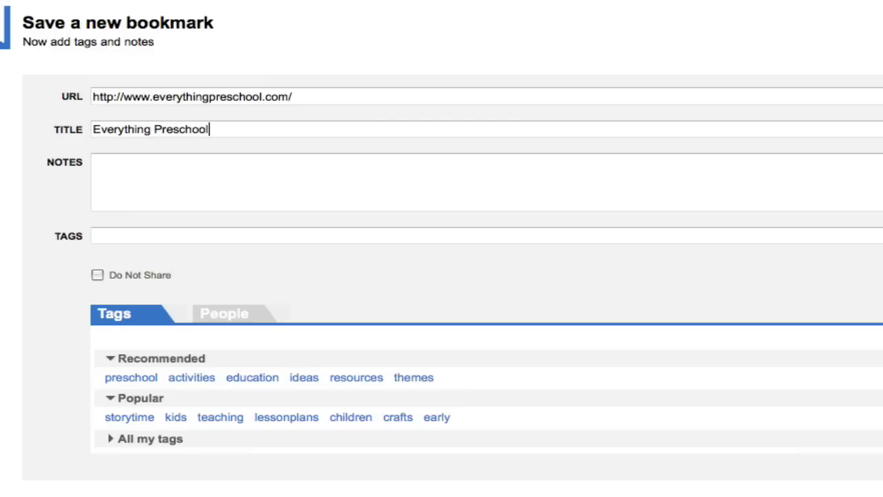
Tag the bookmark with preschool, activities, themes and resources, and save it
click(418, 165)
text(pres)
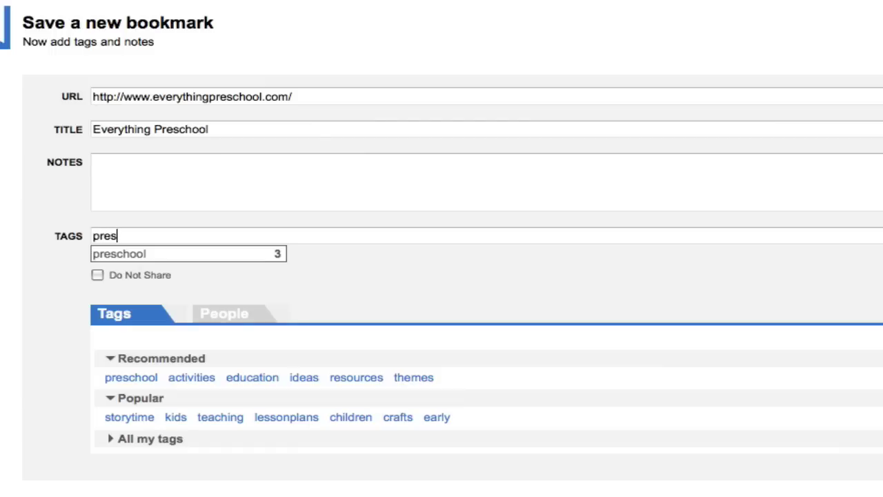
text(chool)
key(BackSpace)
text(ol )
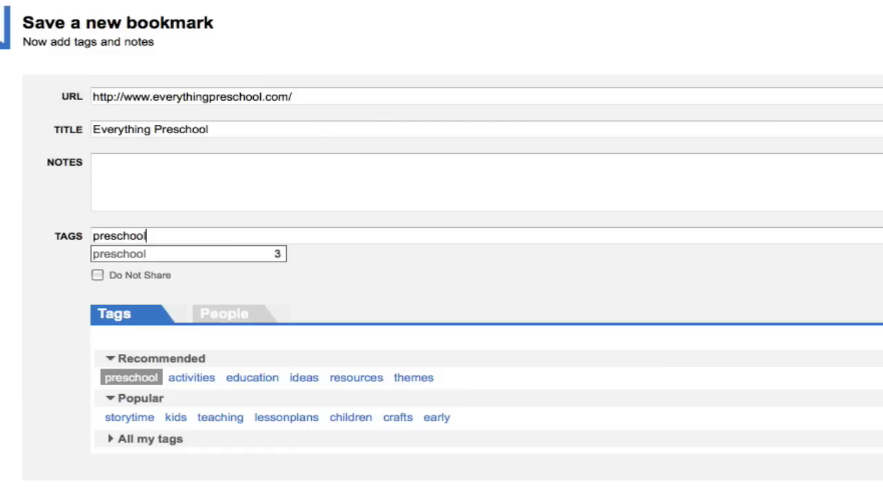
text(activities )
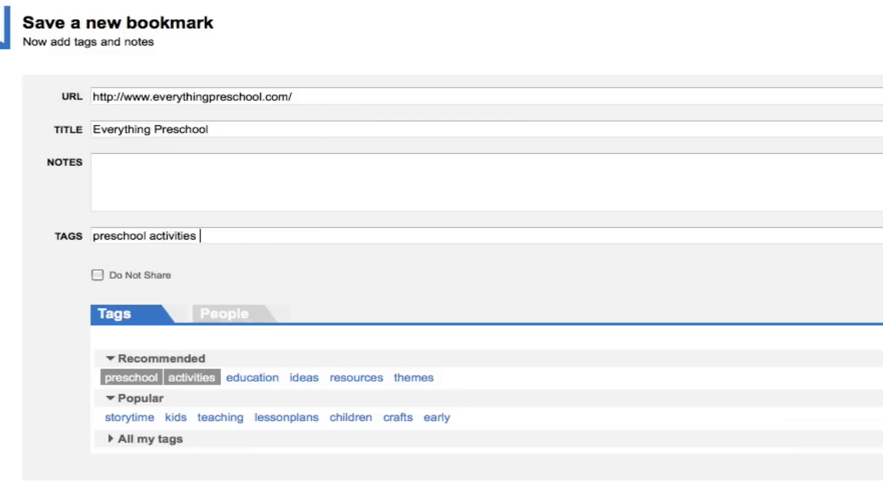
text(themes )
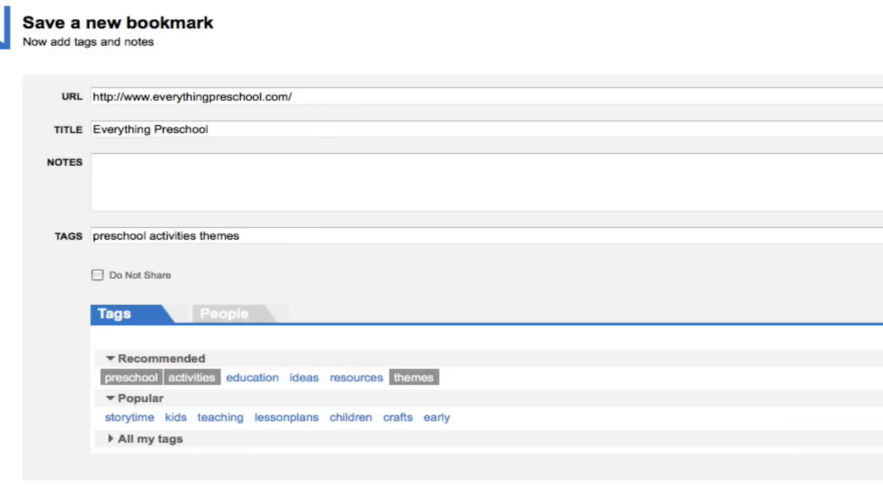
text(resou)
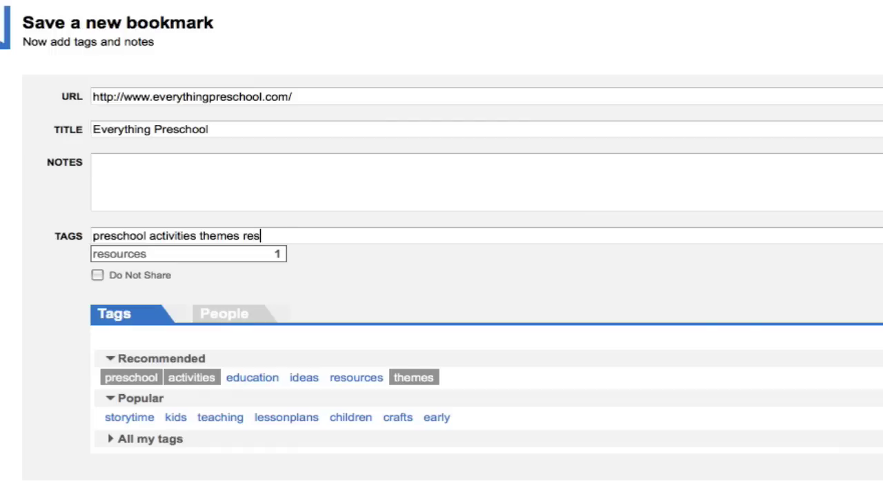
text(rces)
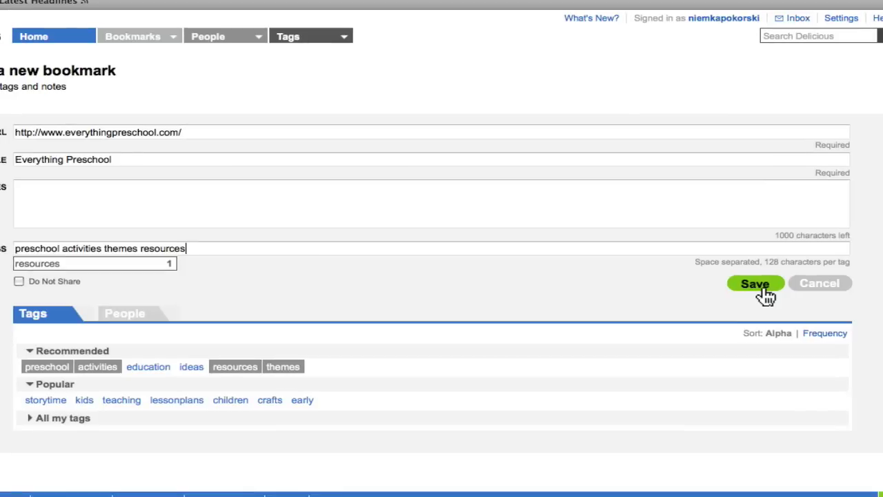
click(863, 281)
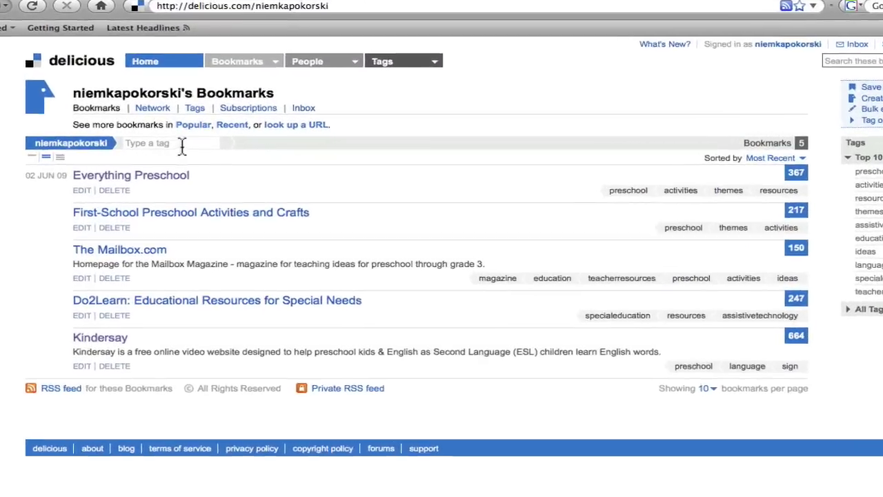
Filter the account's own bookmarks by the tag preschool
click(180, 143)
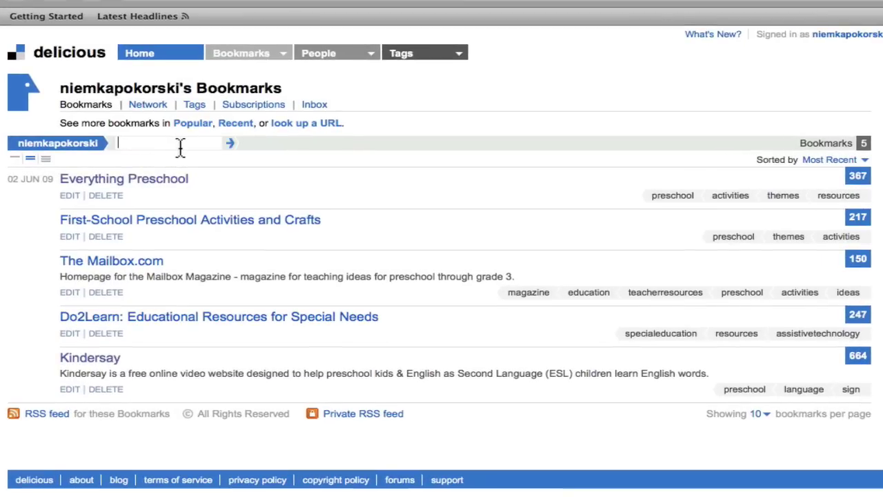
text(pre)
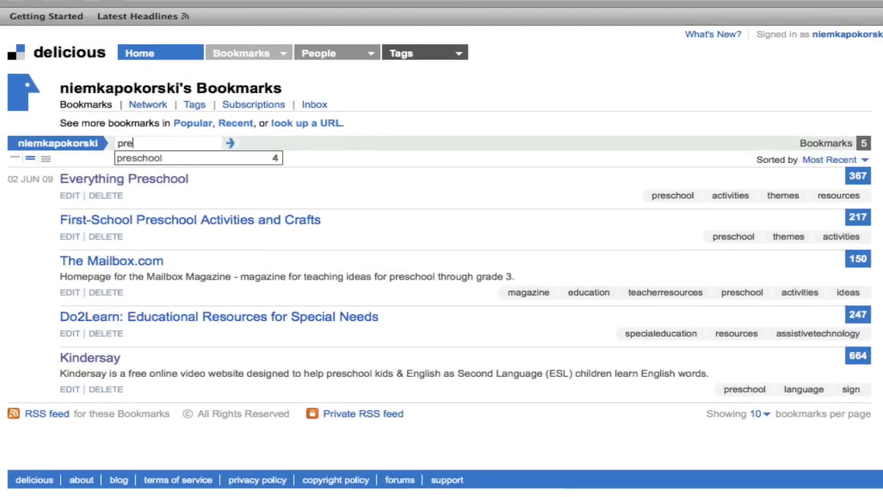
text(school)
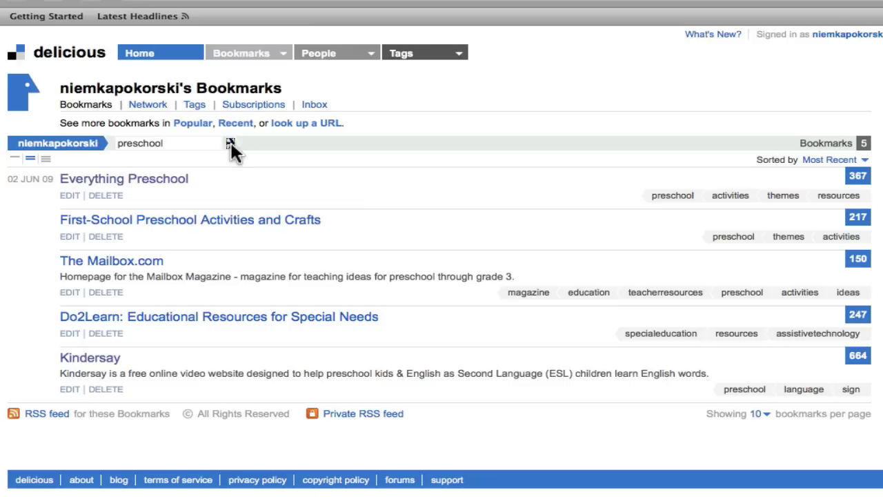
key(Return)
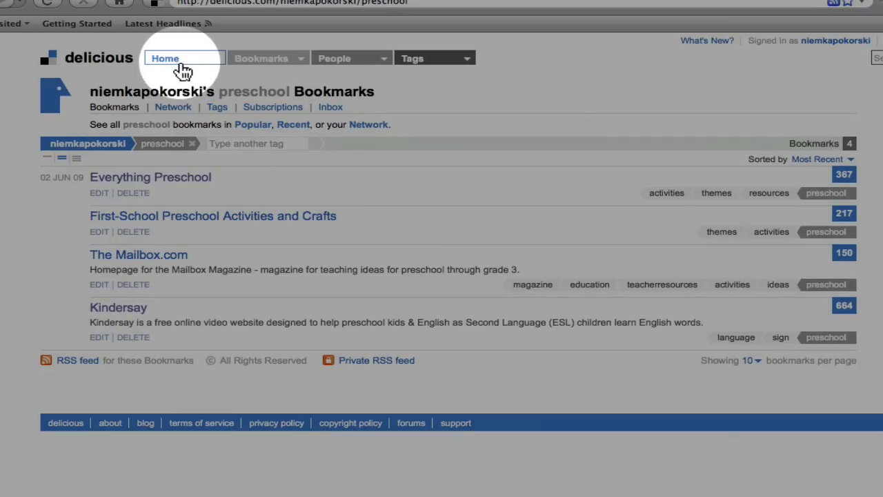
Explore tags from the Delicious home page, searching everyone's bookmarks for "preschool activities"
click(179, 61)
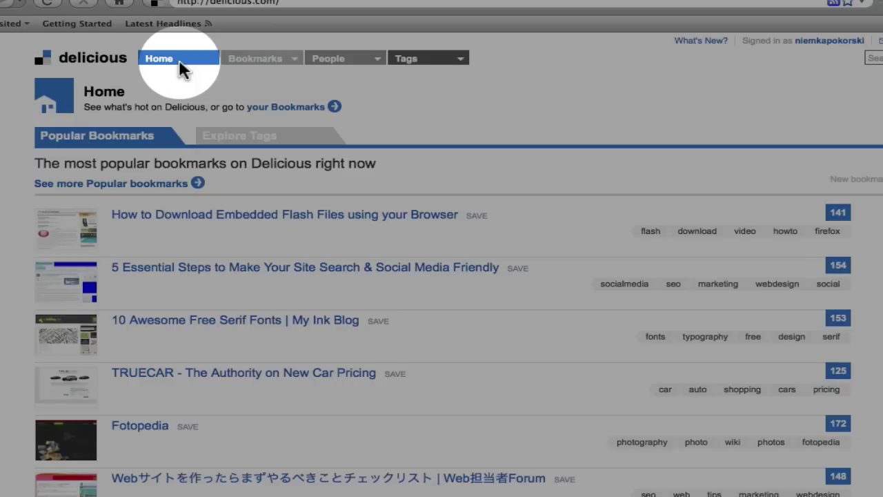
click(245, 139)
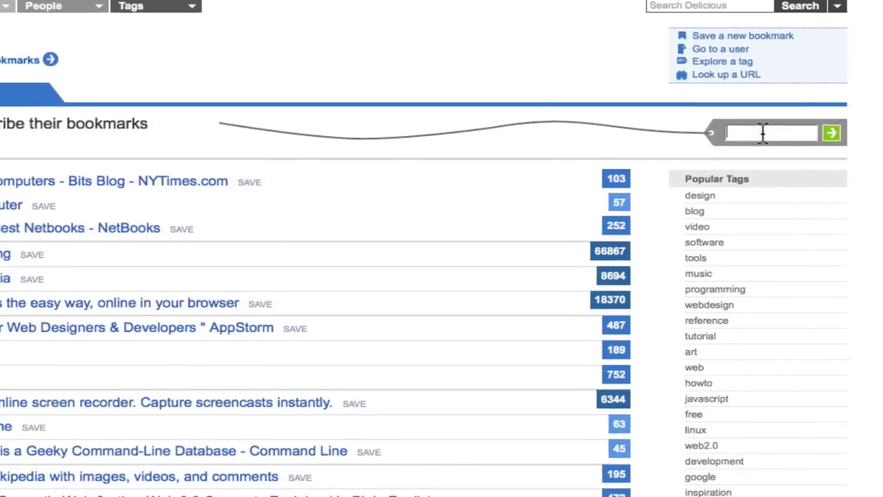
click(678, 117)
text(prew)
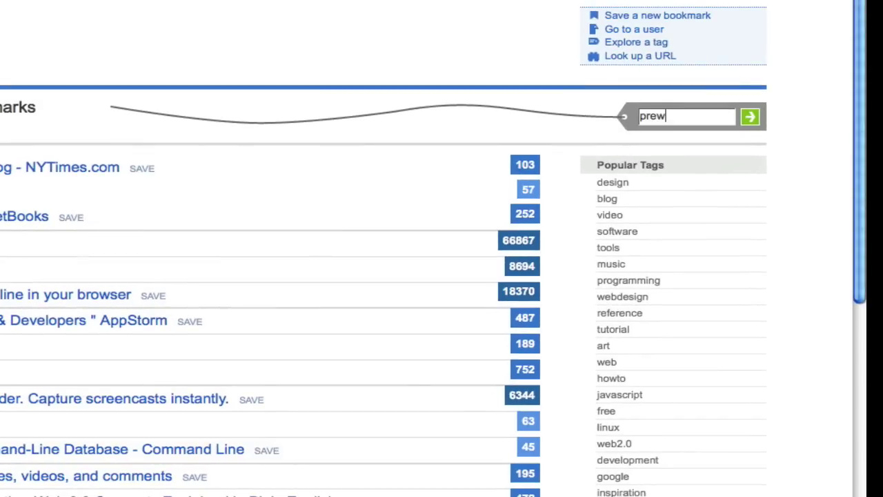
key(BackSpace)
text(school activit)
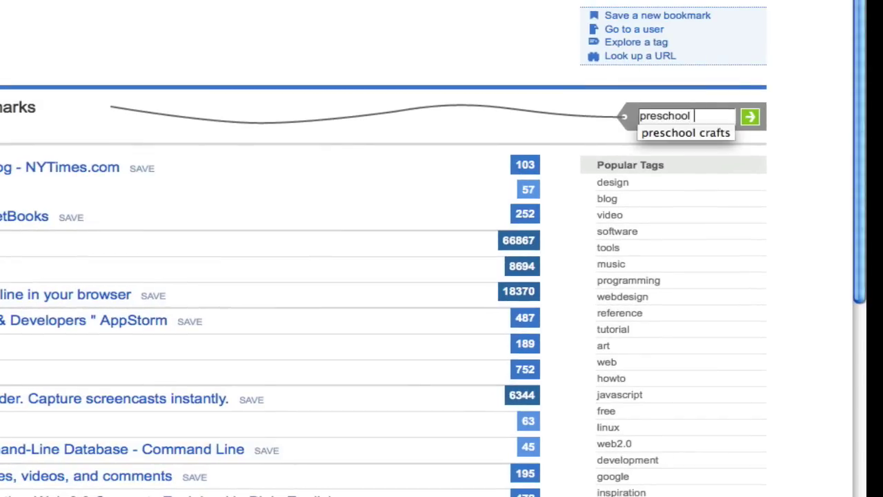
text(ies)
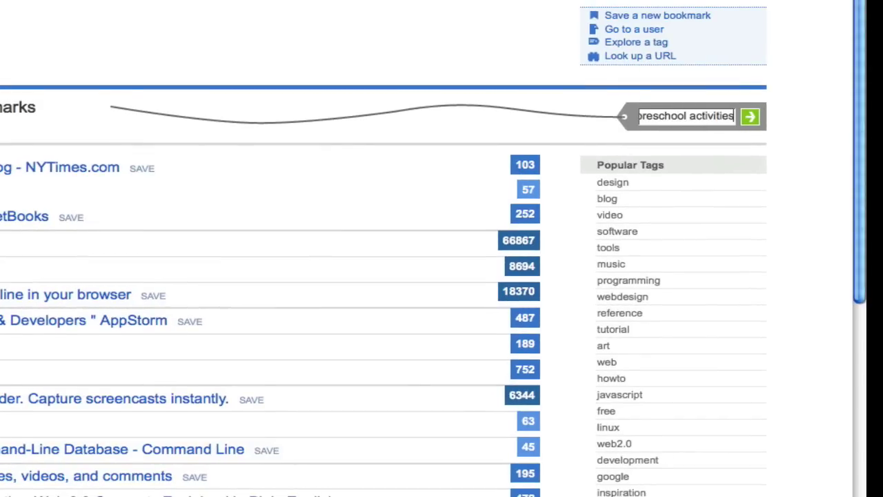
key(Return)
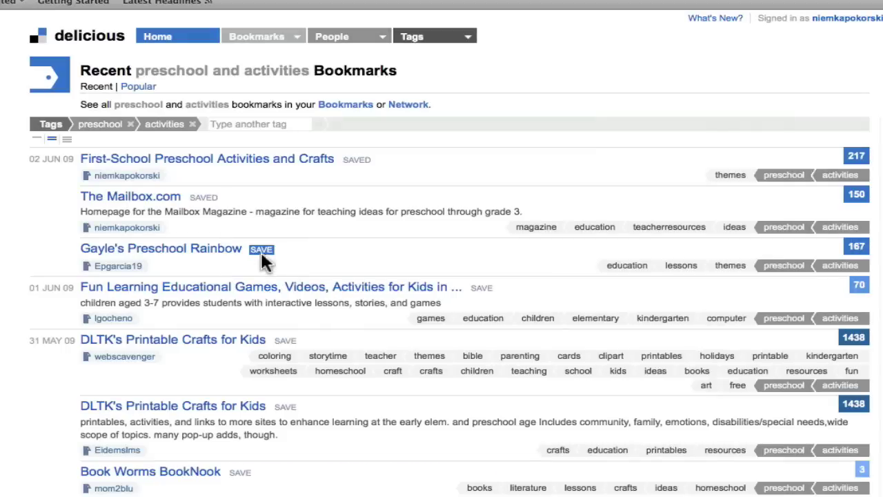
Open the save form for the Gayle's Preschool Rainbow bookmark and cancel it without saving
click(262, 249)
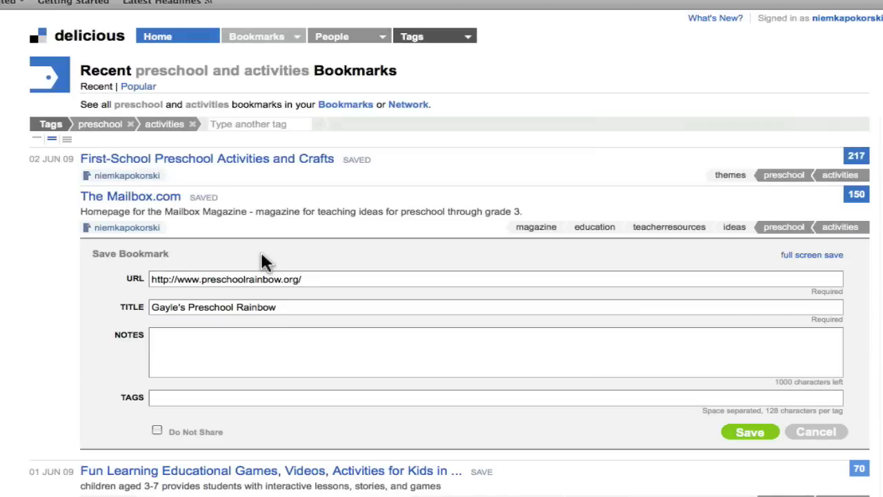
click(815, 433)
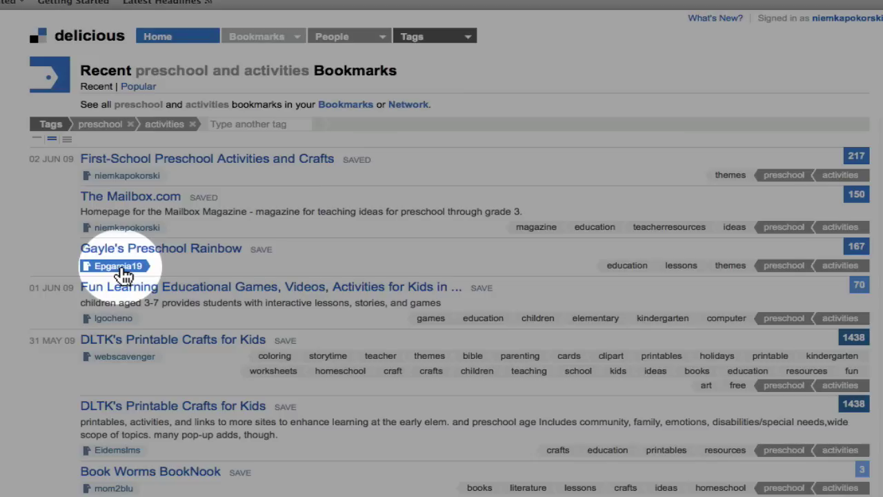
Open the profile of the user who saved Gayle's Preschool Rainbow and add that user to the account's network
click(119, 266)
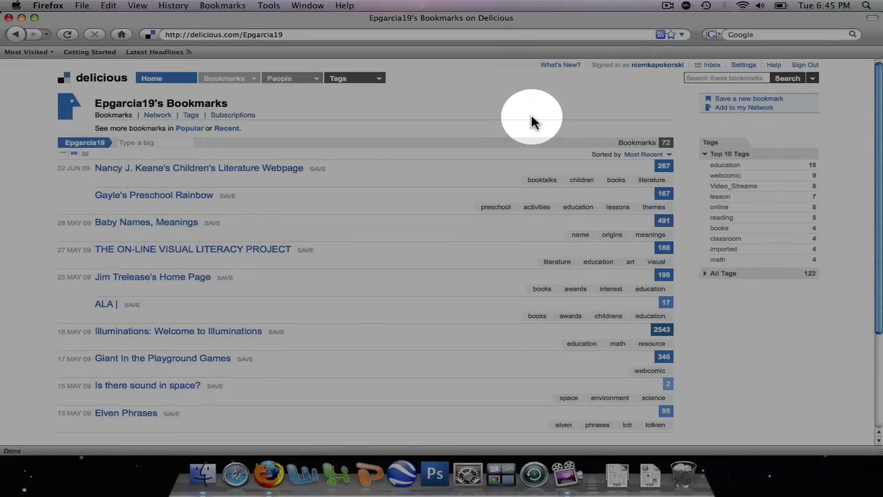
click(729, 109)
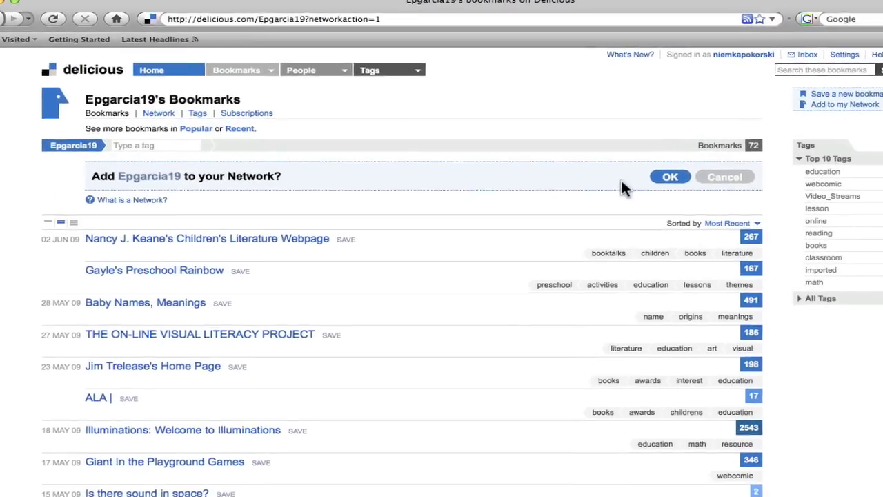
click(593, 173)
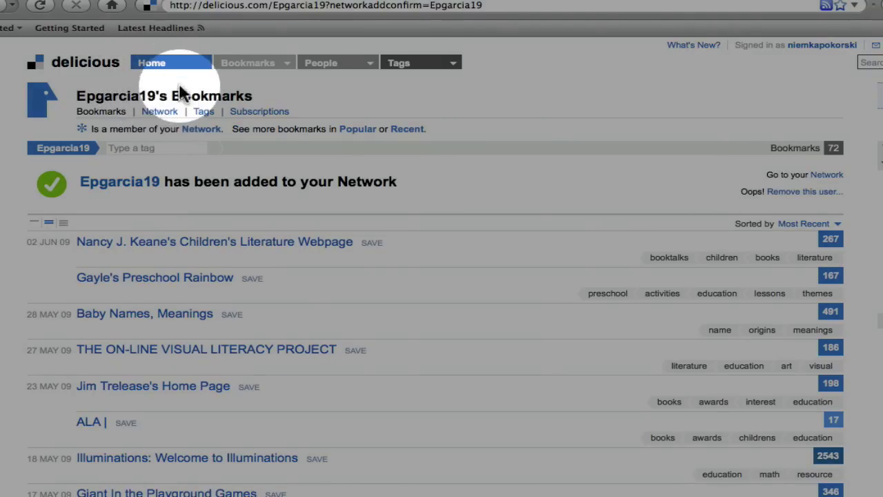
Open the account's own network and filter its bookmarks by the tags "preschool activities"
click(170, 64)
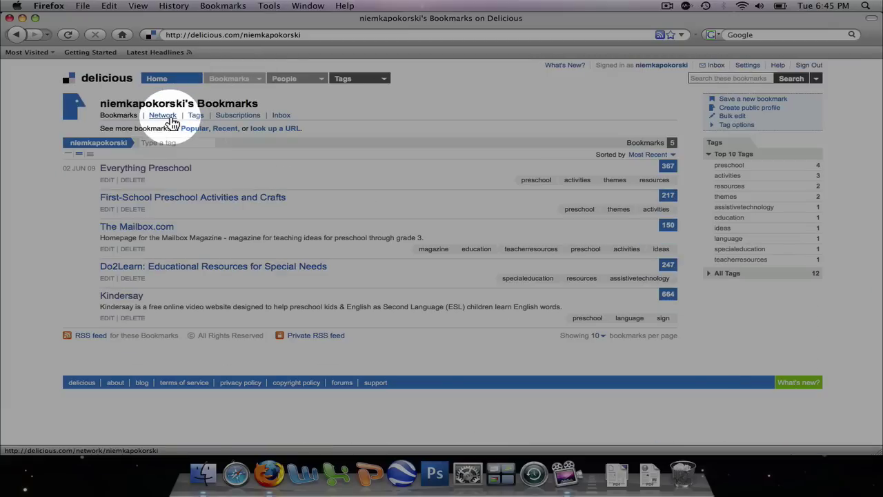
click(174, 117)
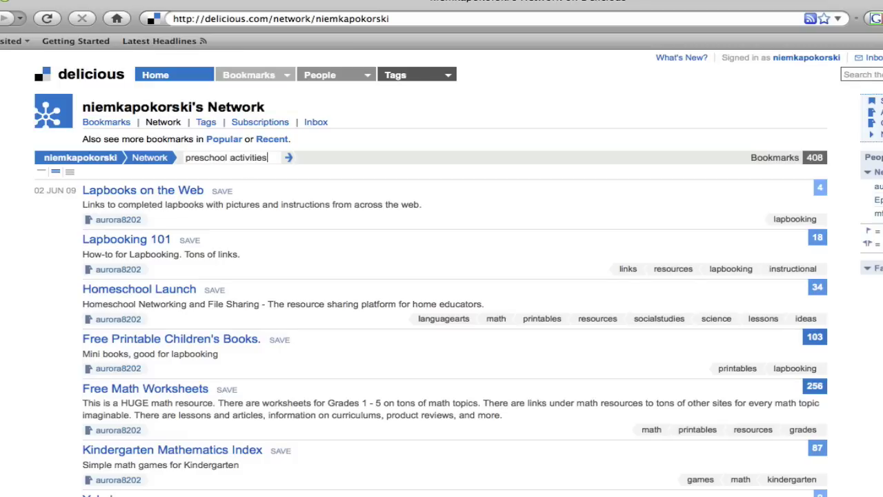
key(Return)
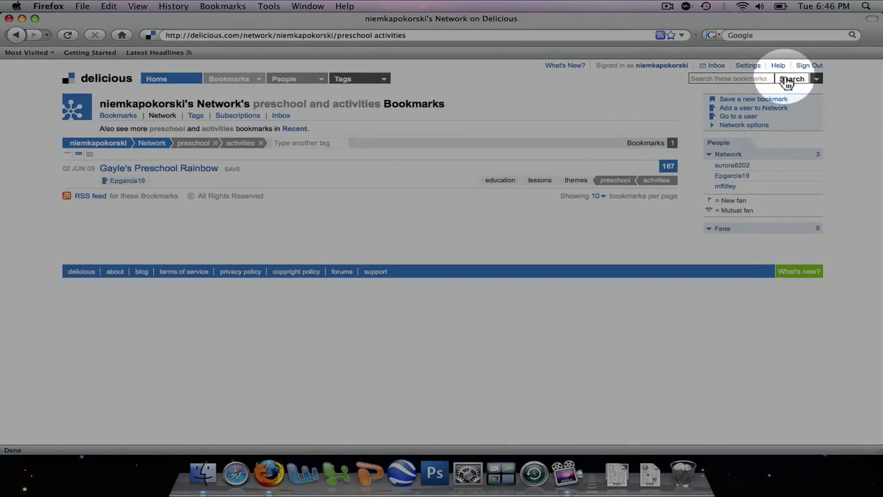
Sign out of the Delicious account and close the browser window
click(810, 66)
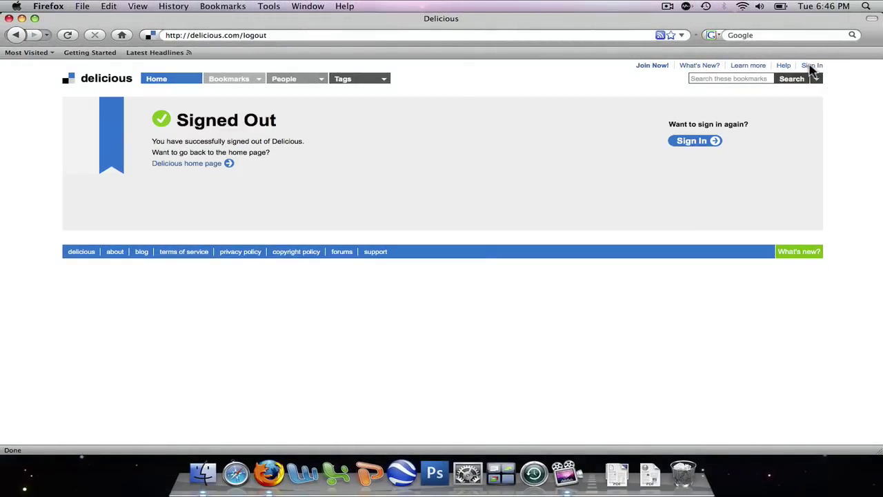
click(9, 19)
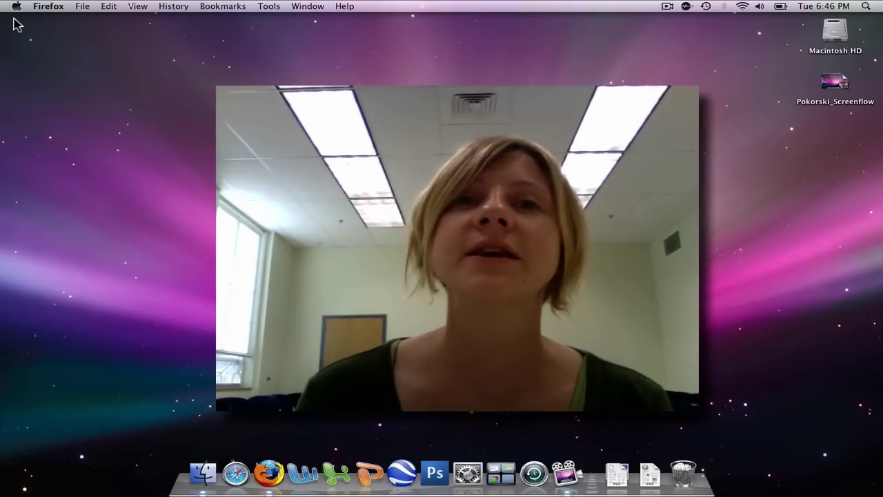